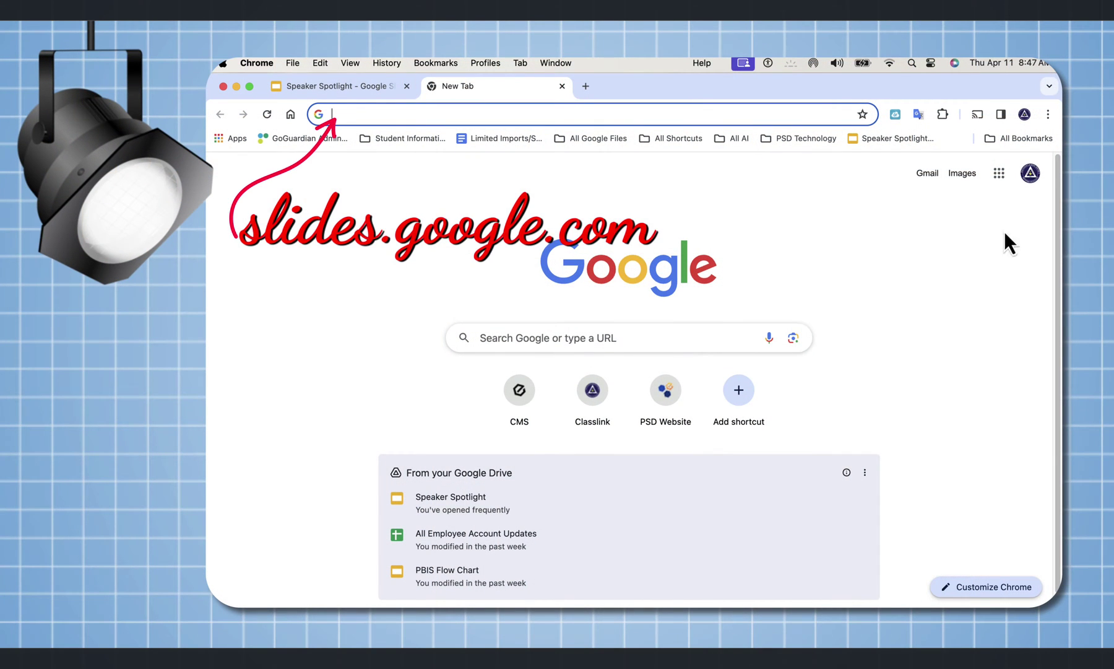
Step: Open the Speaker Spotlight presentation in Google Slides from the Google apps grid
left_click(999, 174)
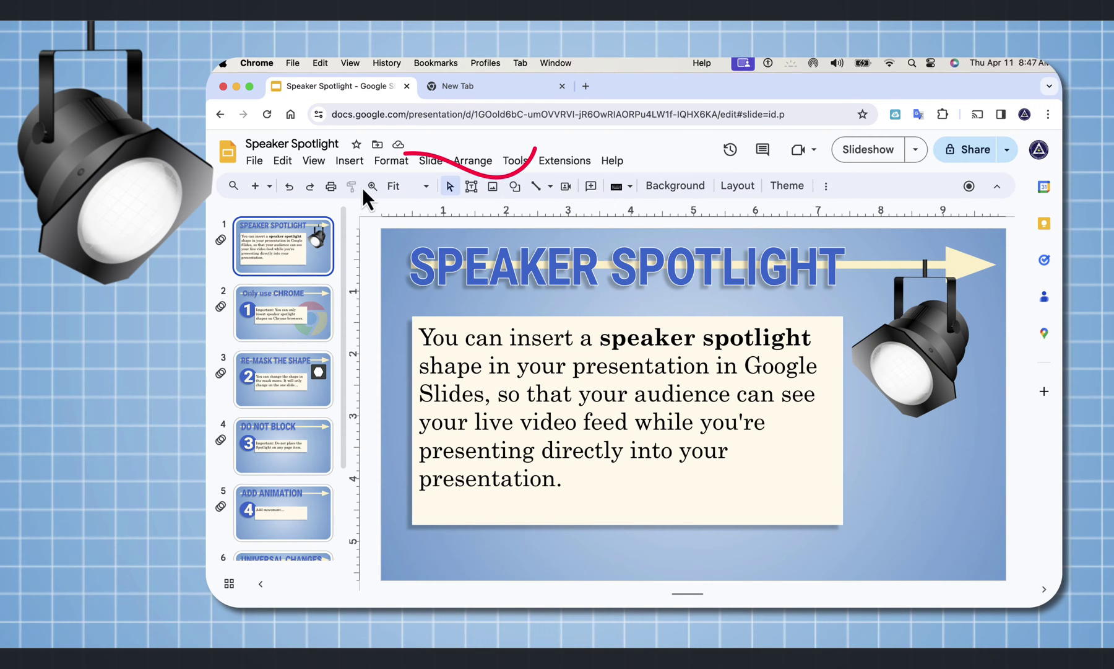
Step: Insert a rounded-square speaker spotlight shape on the title slide from Insert > Speaker spotlight
left_click(349, 160)
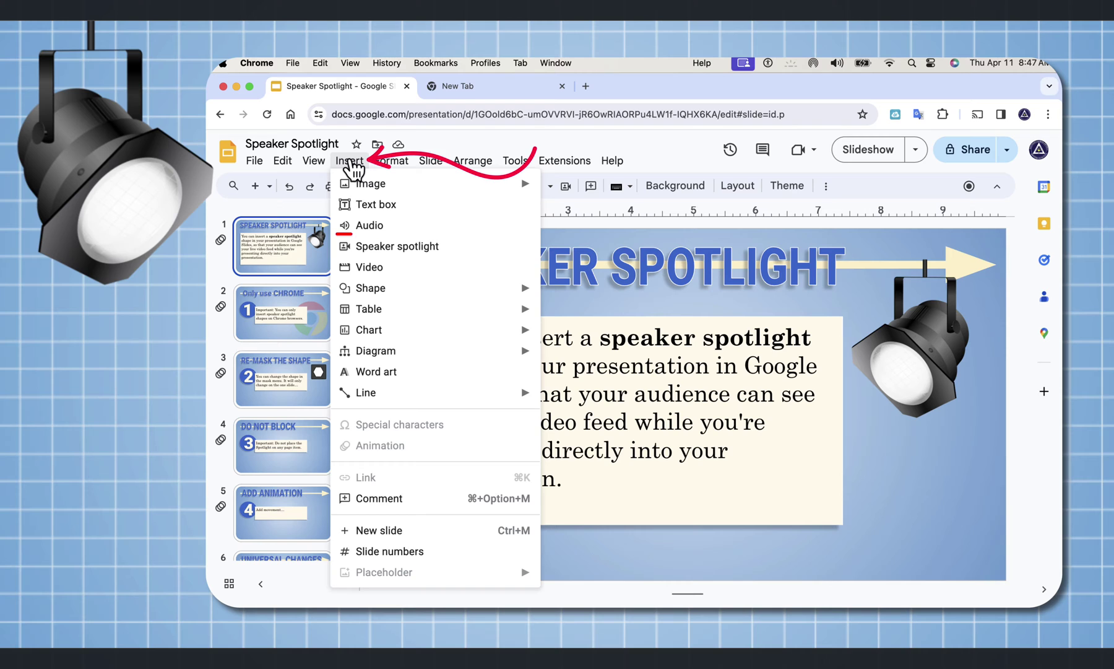
left_click(397, 248)
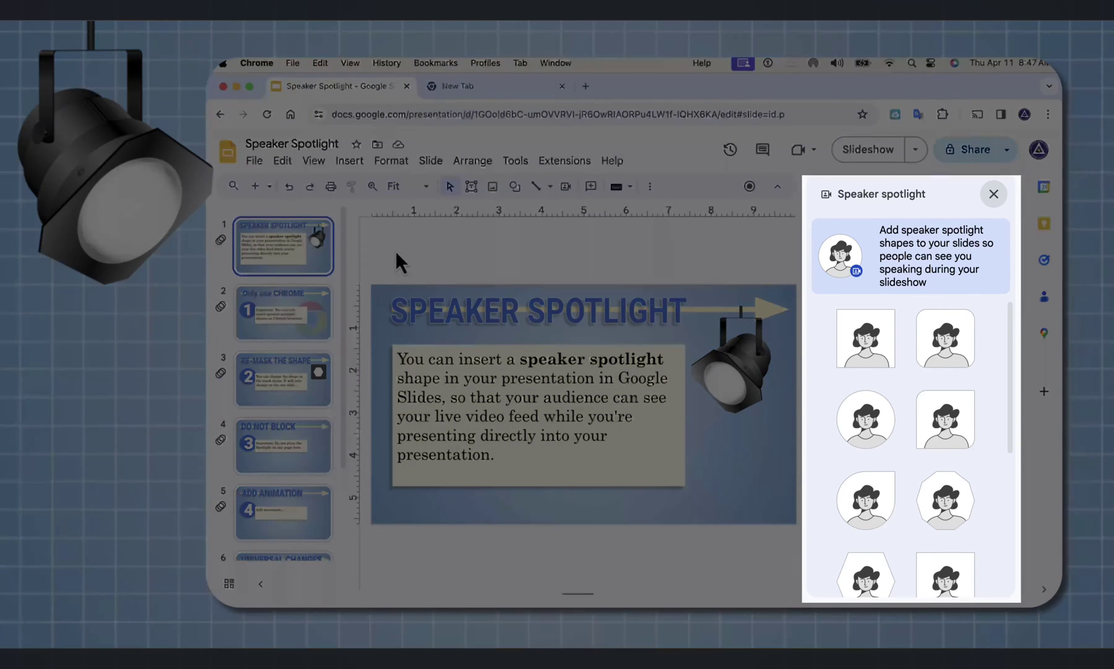
left_click_drag(1008, 385, 1003, 358)
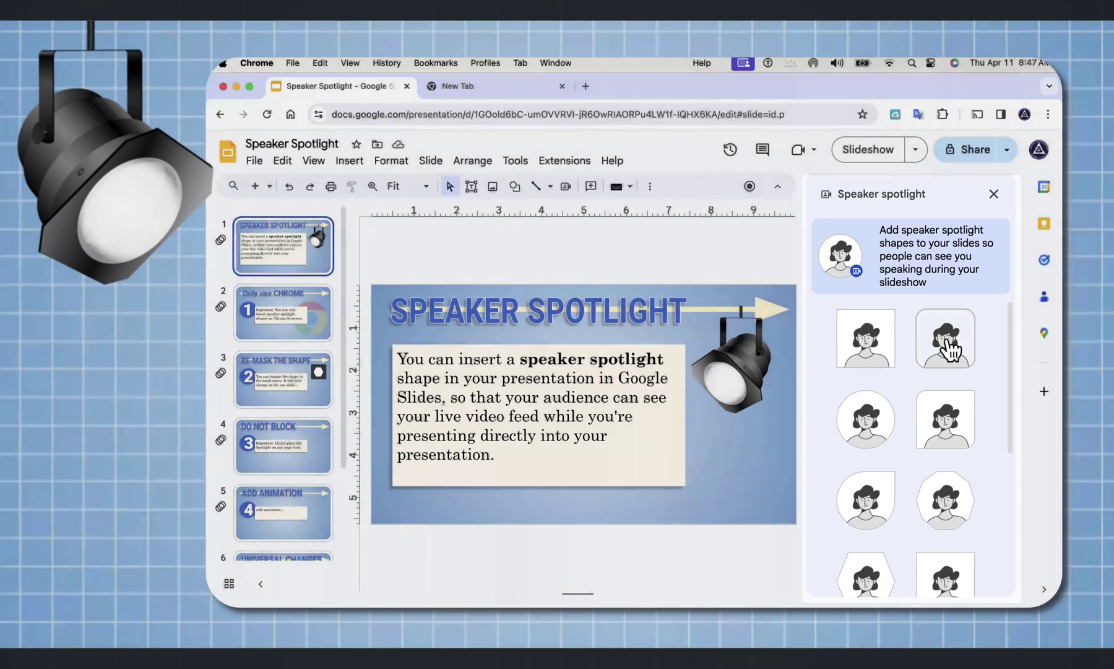
left_click(949, 350)
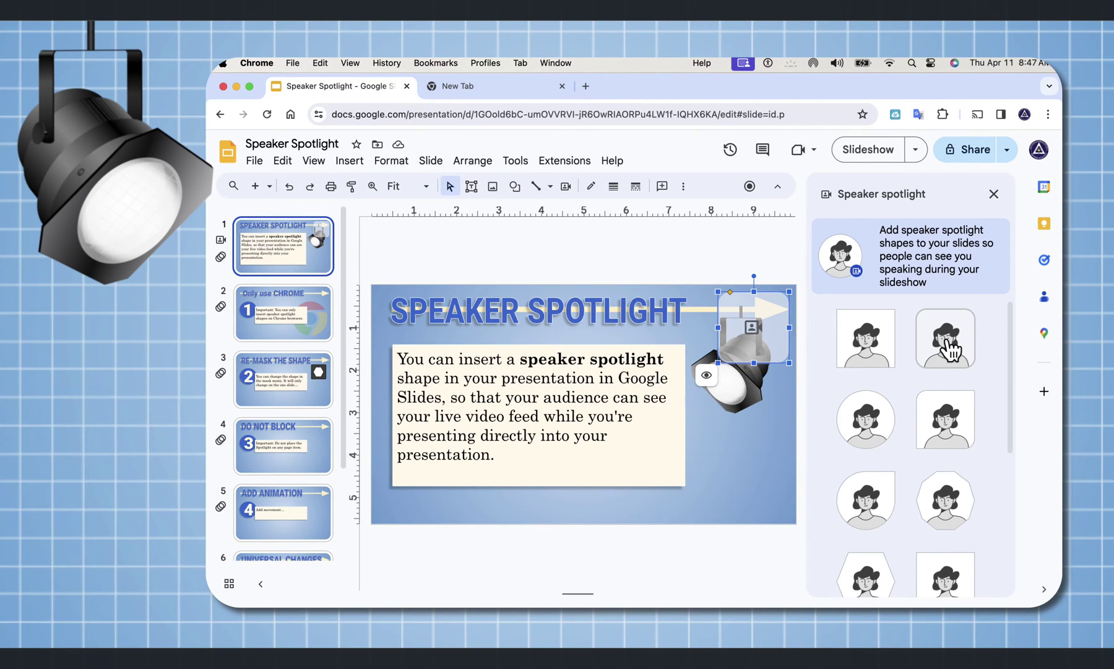
left_click(994, 196)
Step: Move the spotlight shape to the lower right beneath the lamp image and enlarge it
left_click_drag(945, 320, 927, 520)
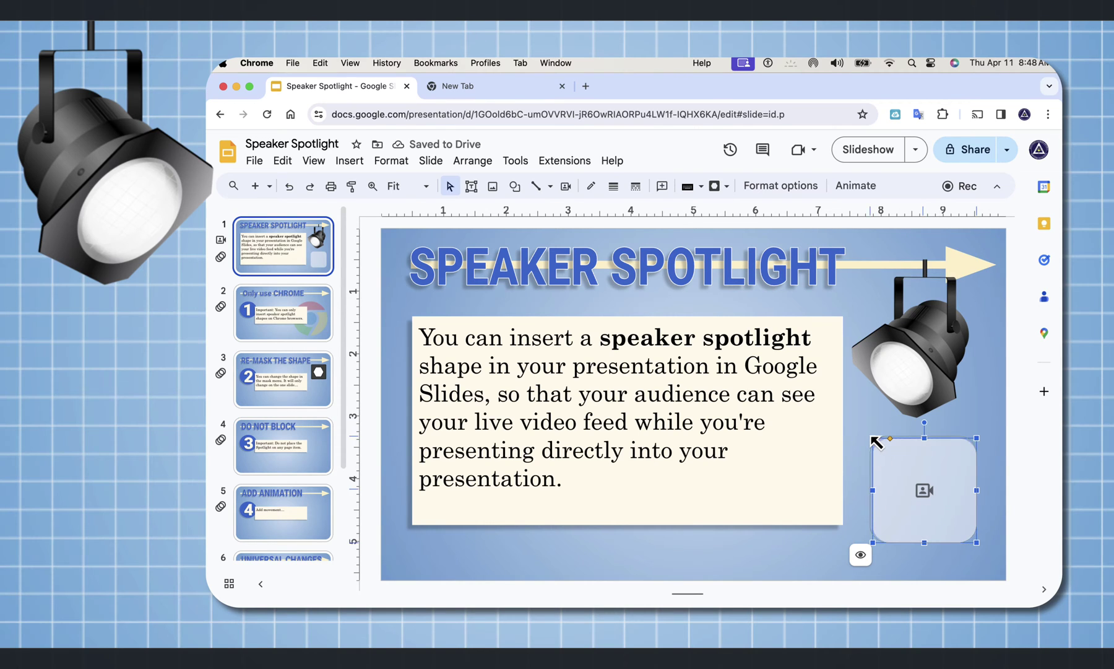
left_click_drag(874, 440, 863, 428)
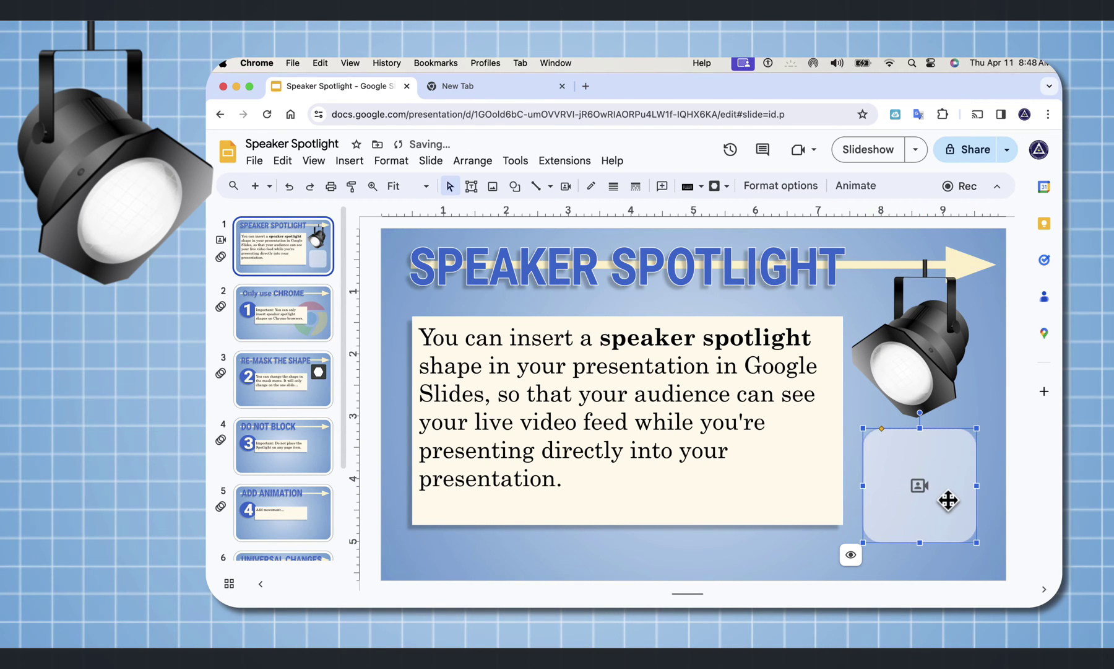
left_click_drag(948, 500, 938, 506)
right_click(881, 497)
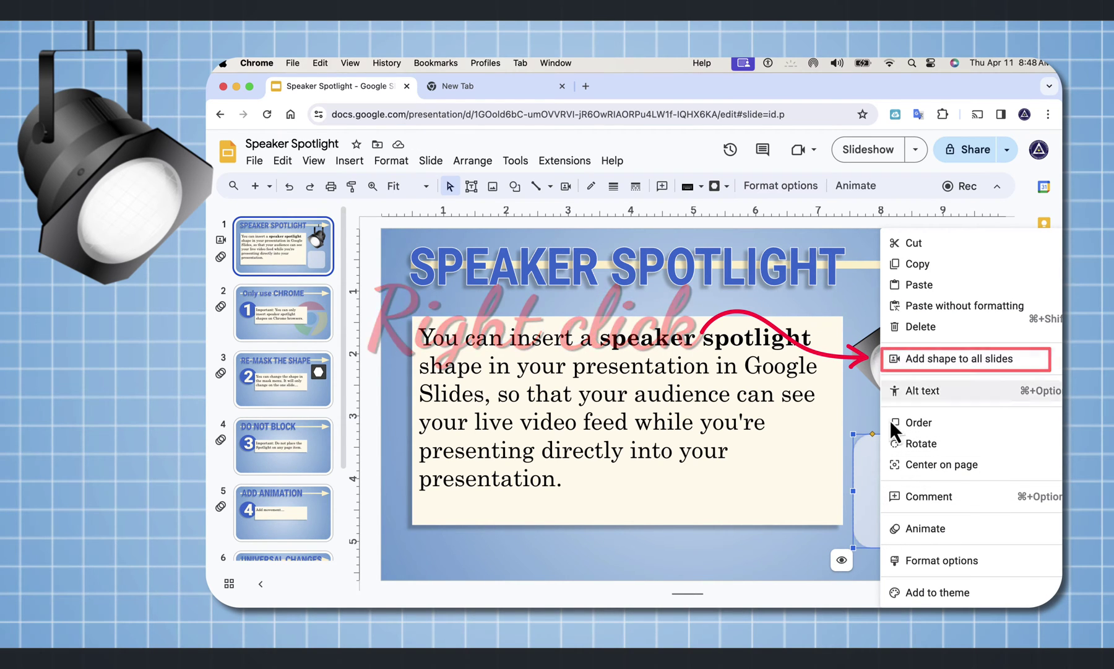
left_click(863, 391)
left_click(990, 534)
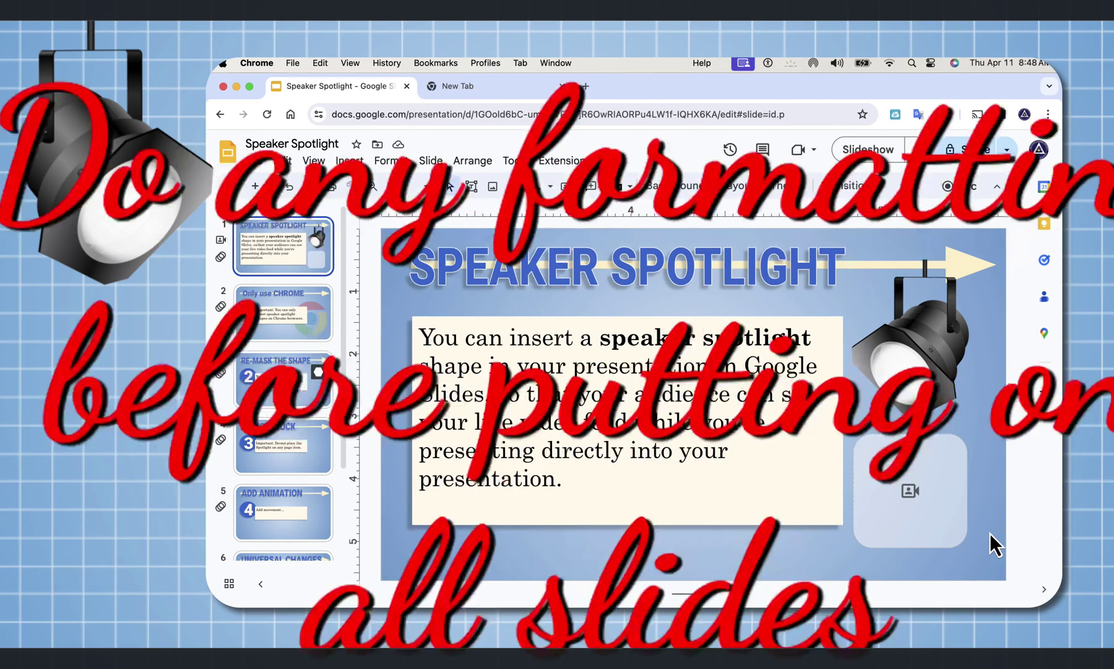
left_click(942, 532)
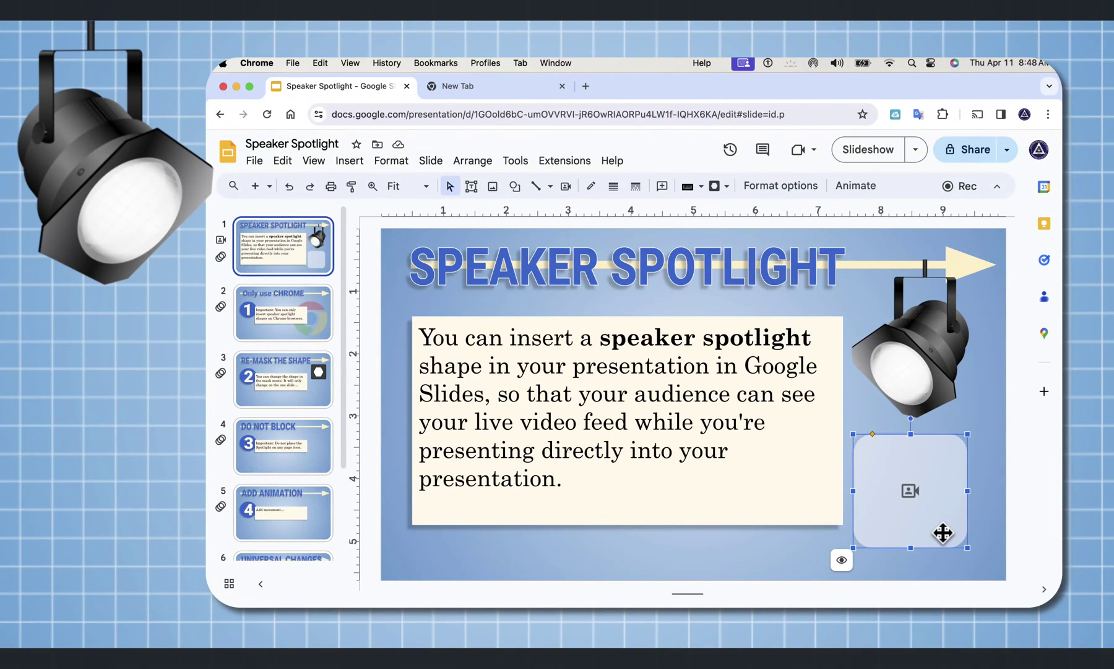
Step: Give the spotlight shape a 4px border in the custom blue colour
left_click(613, 186)
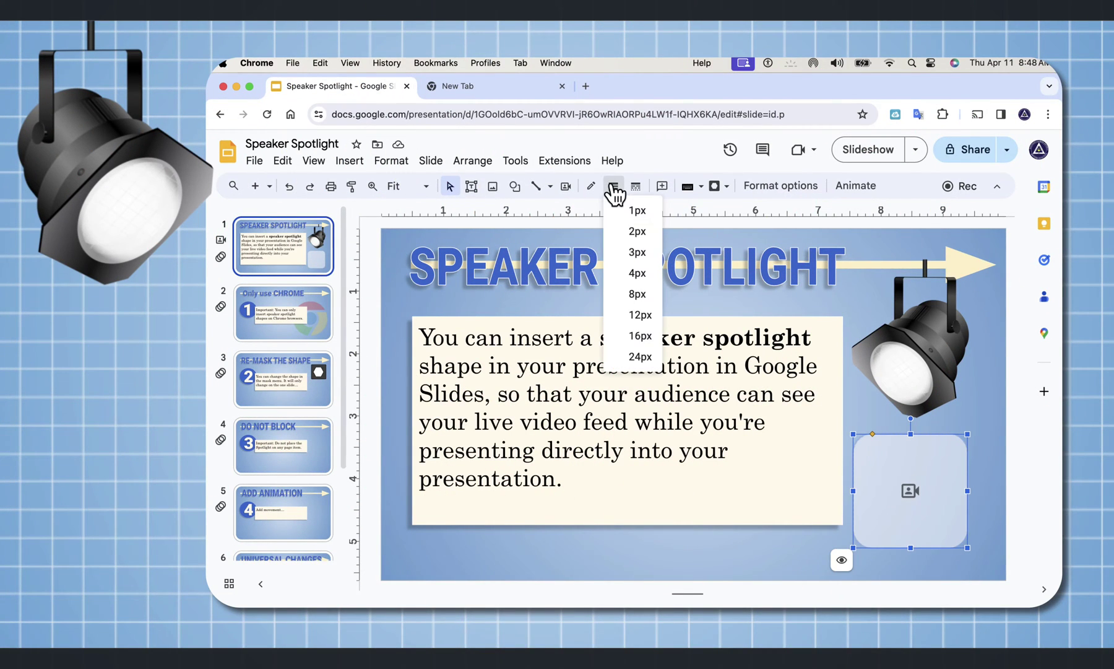
left_click(635, 273)
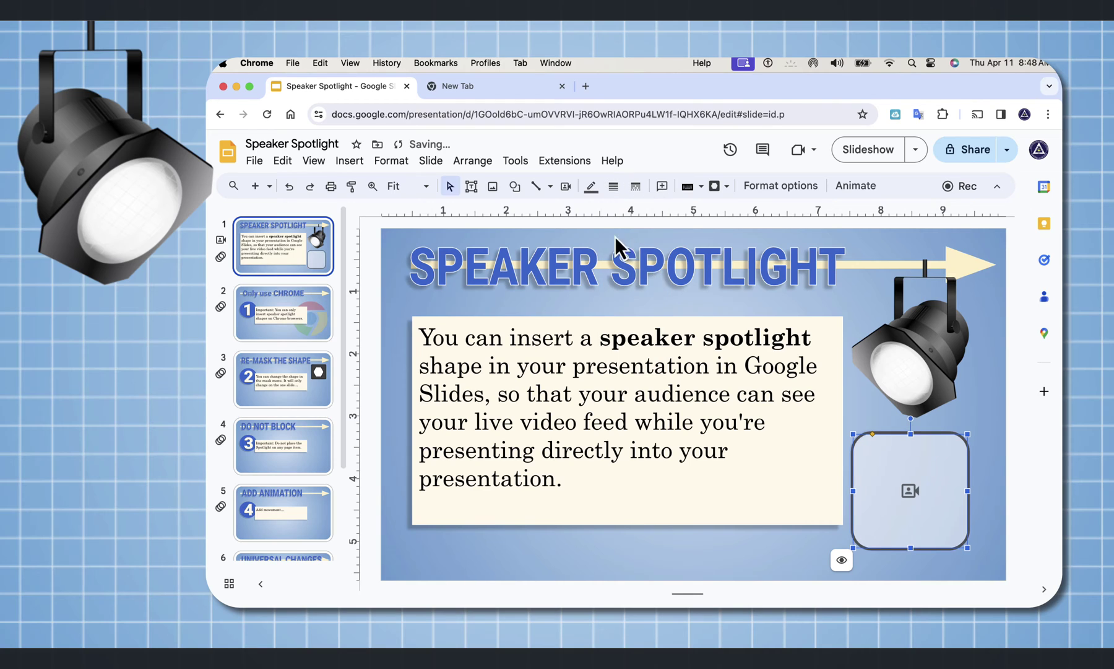
left_click(591, 187)
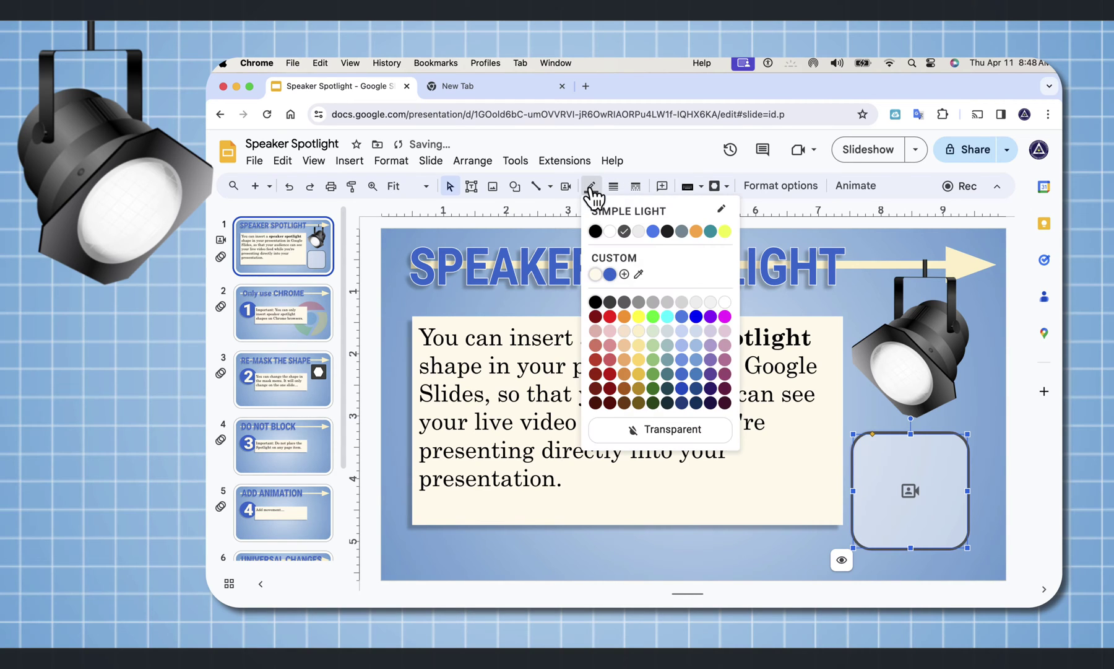
left_click(610, 274)
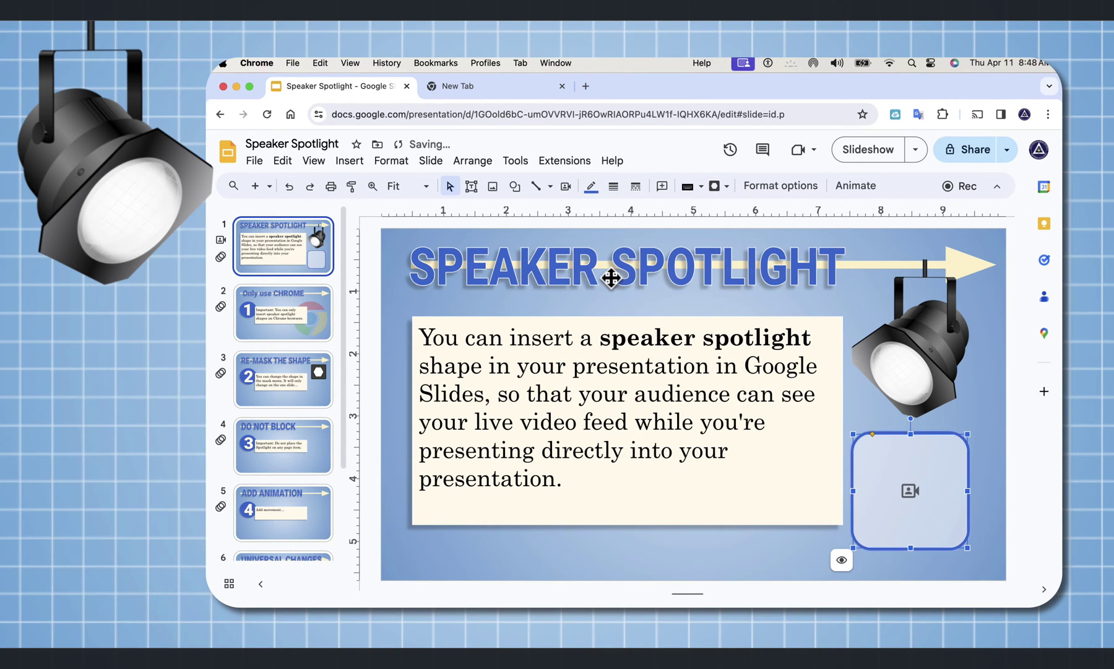
Step: Turn on a drop shadow for the shape, increasing its distance and adjusting its angle
left_click(776, 198)
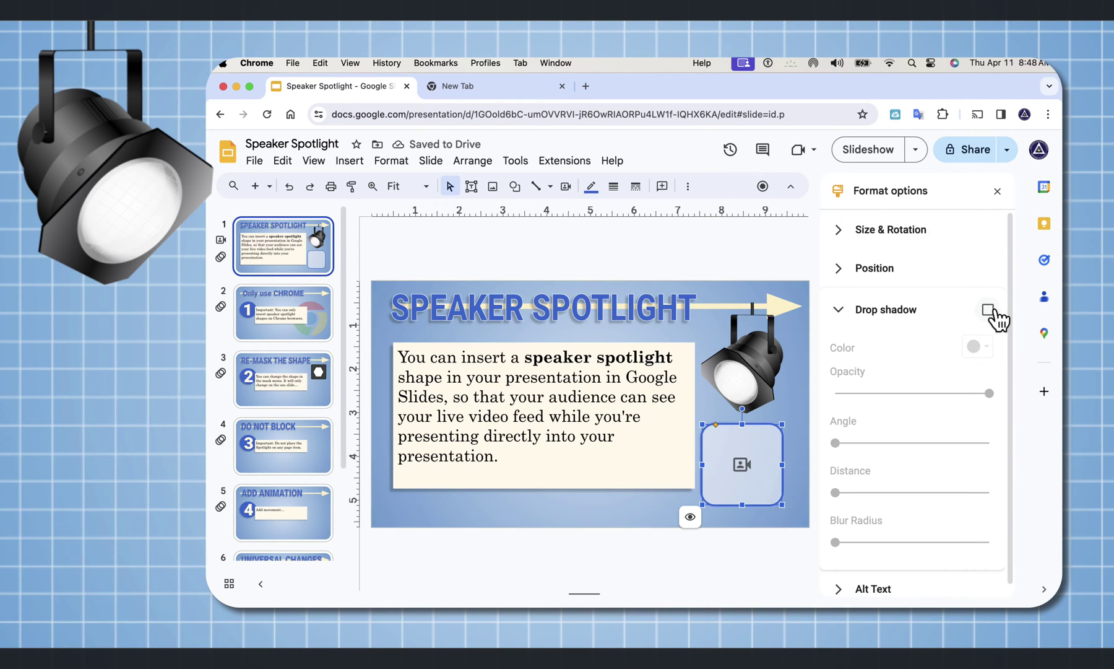
left_click(990, 310)
left_click_drag(837, 492, 858, 493)
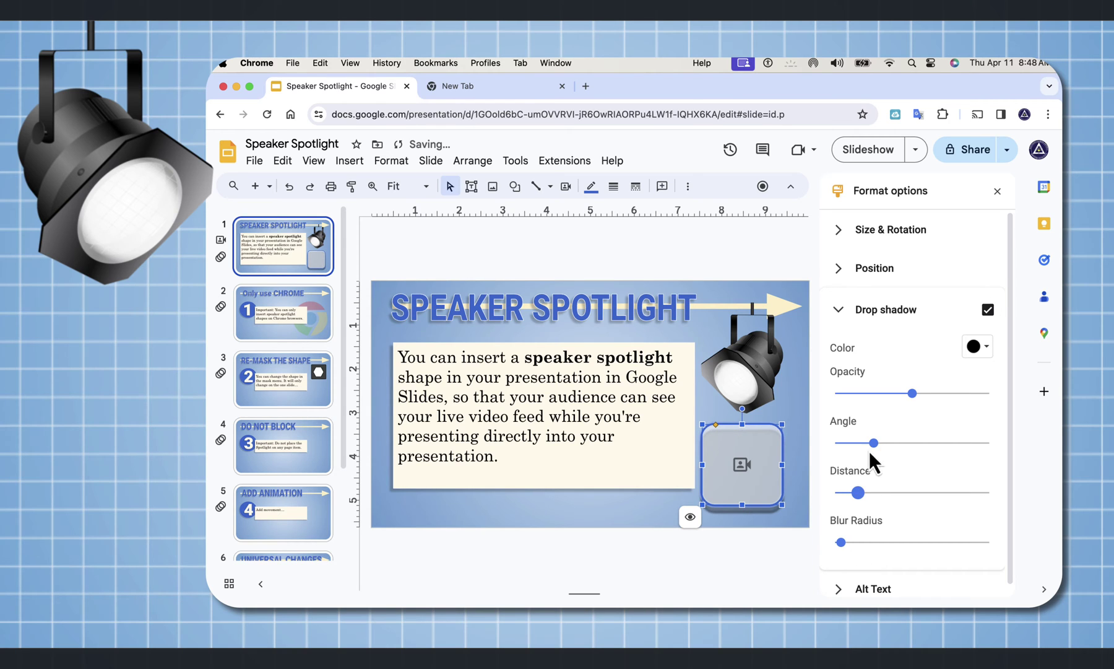
left_click_drag(874, 444, 869, 448)
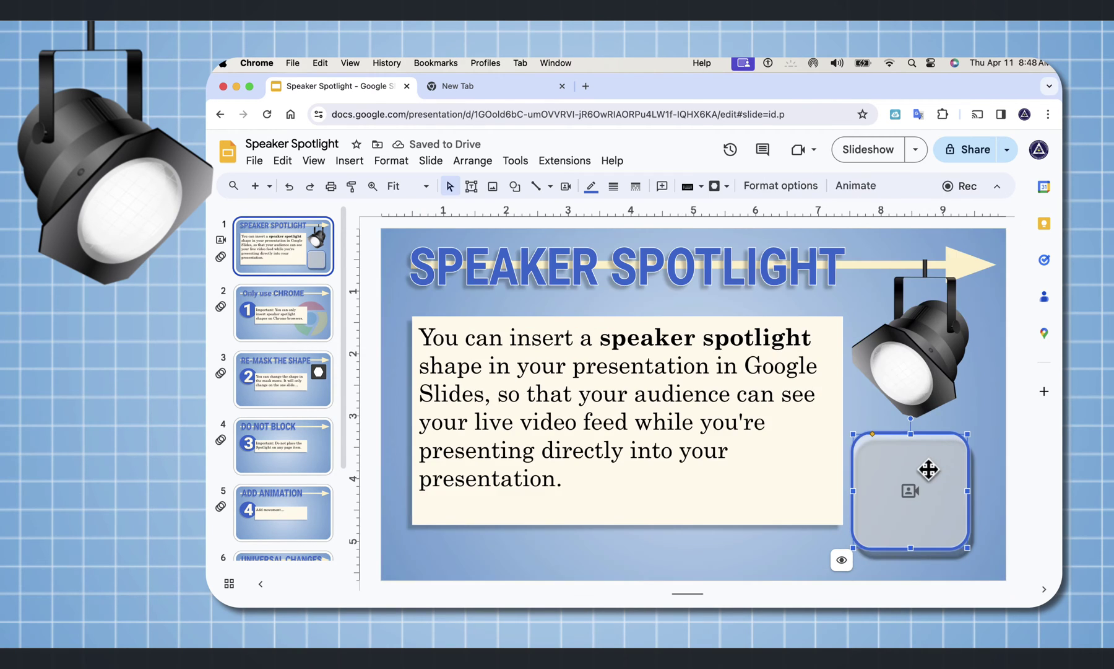
right_click(926, 469)
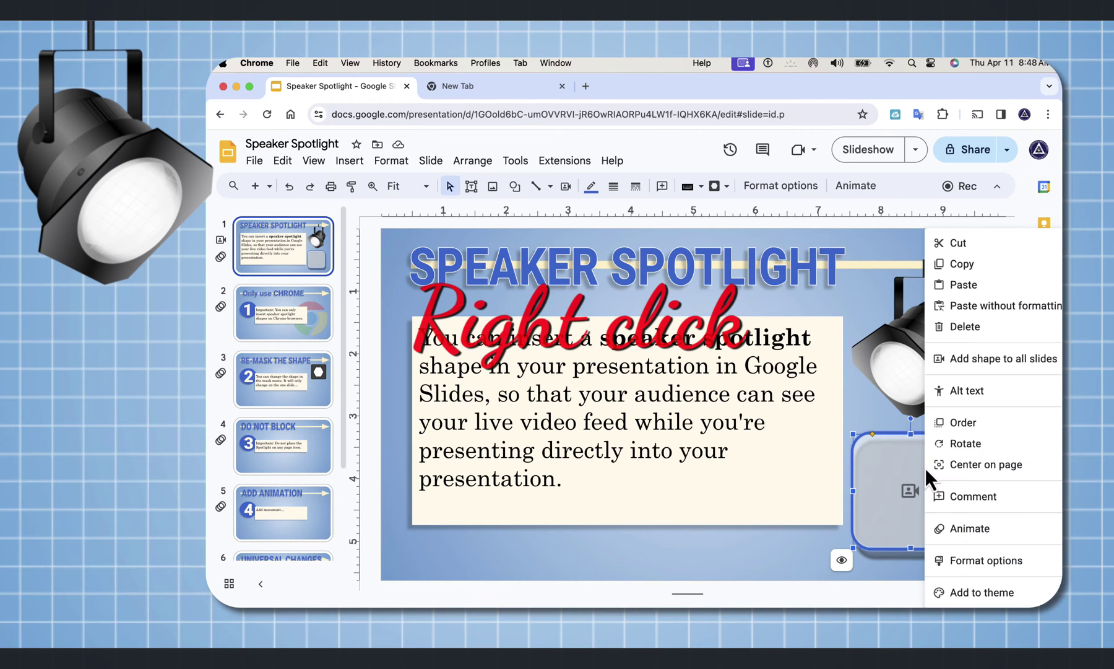
Step: Add the formatted spotlight shape to all slides and go to slide 3, 'Re-mask the shape'
left_click(1003, 361)
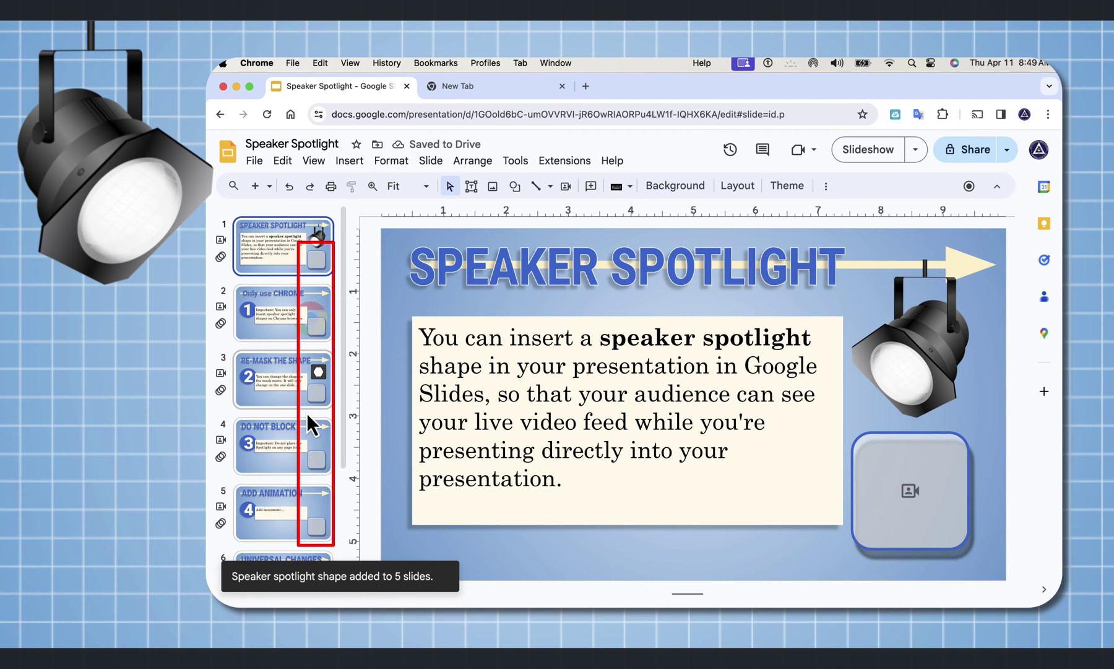
left_click(315, 292)
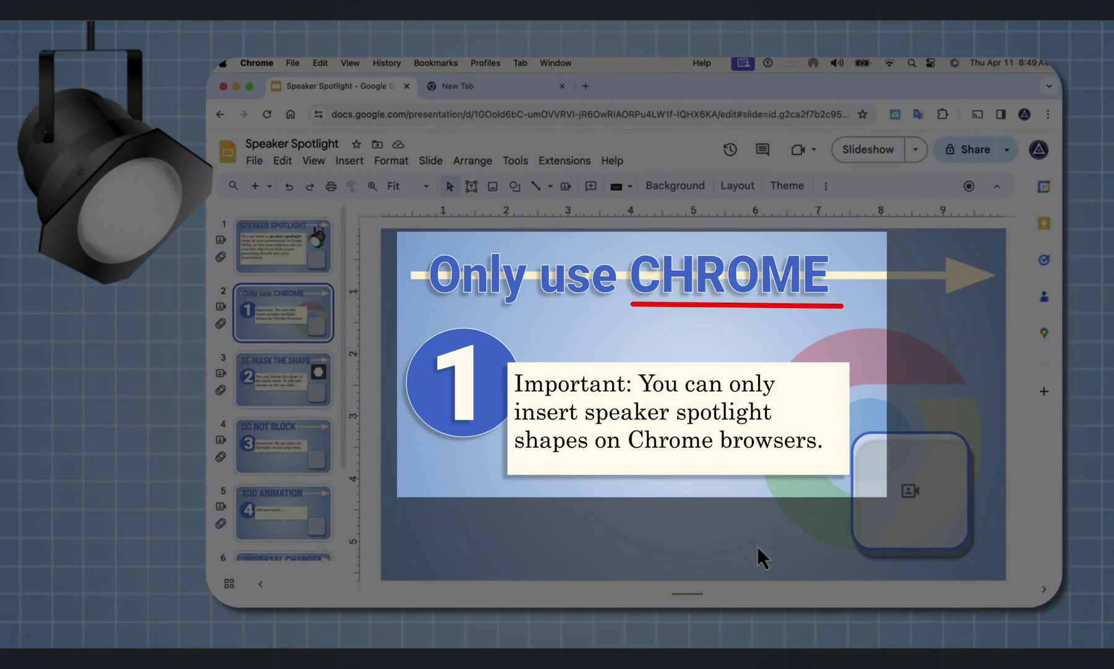
key("Down")
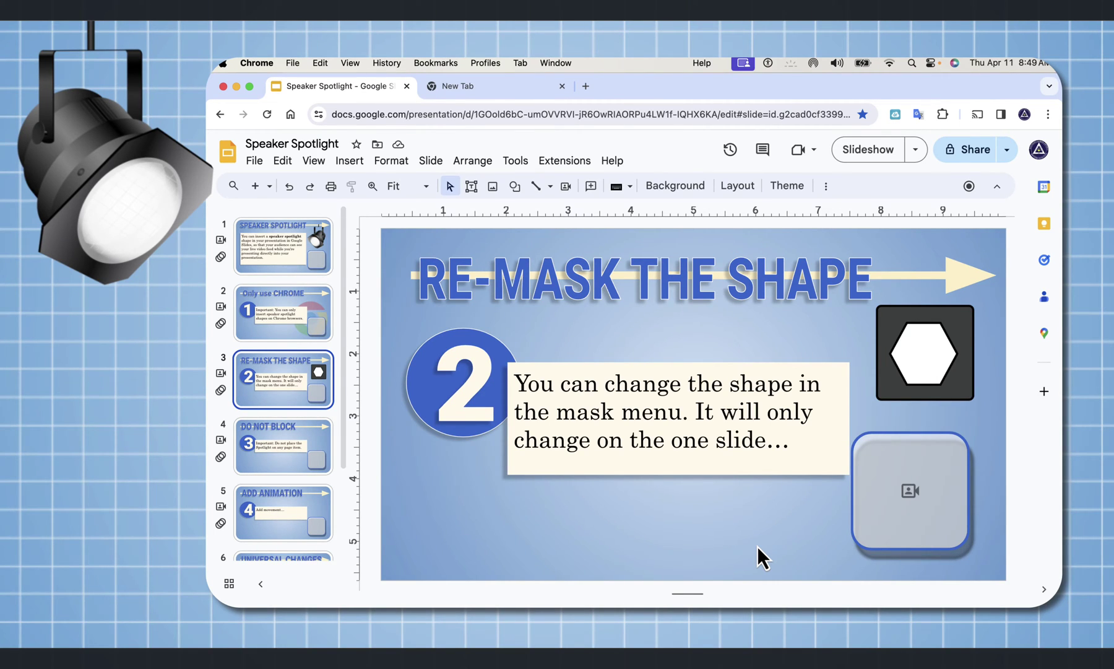
left_click(911, 523)
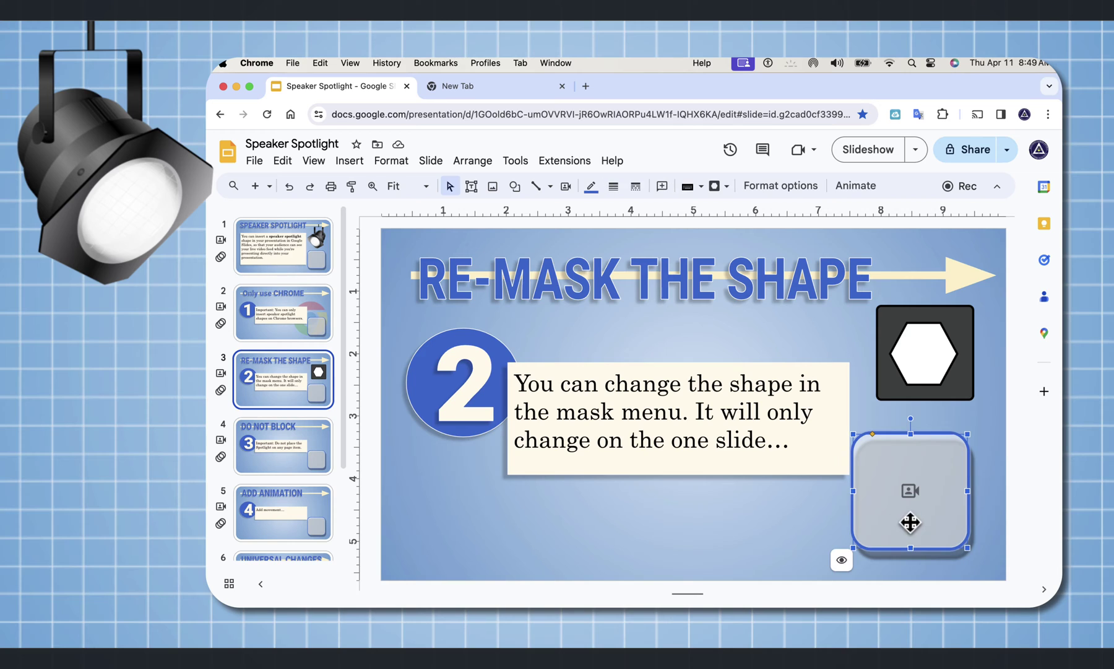
Step: Mask slide 3's spotlight as a left-pointing arrow and advance to slide 4, 'Do not block'
left_click(728, 187)
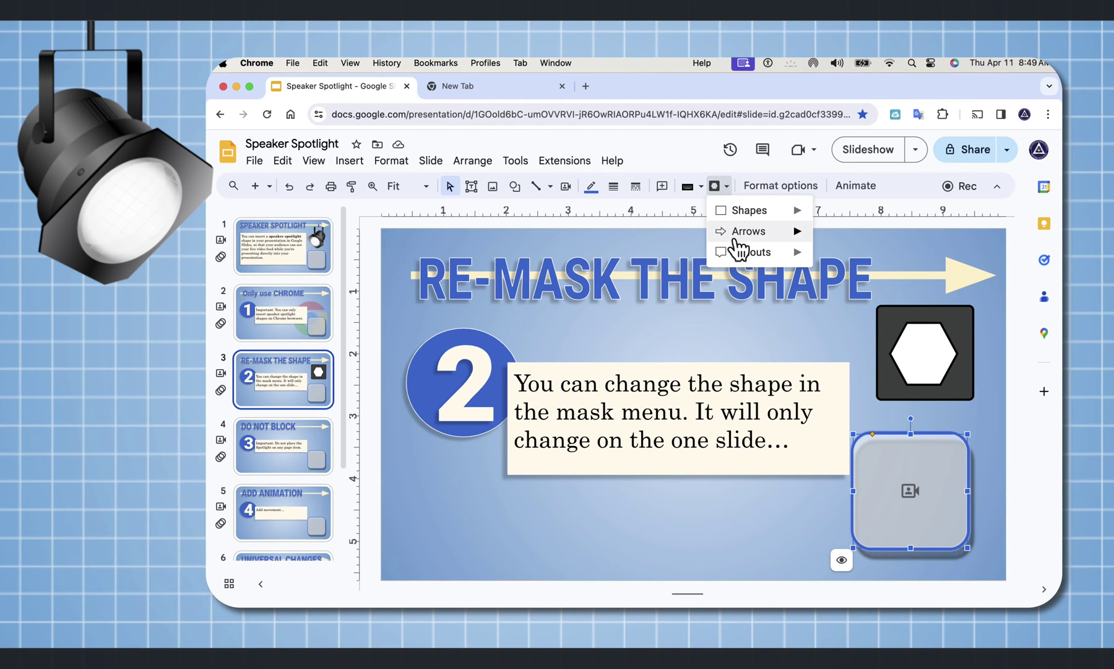
mouse_move(736, 219)
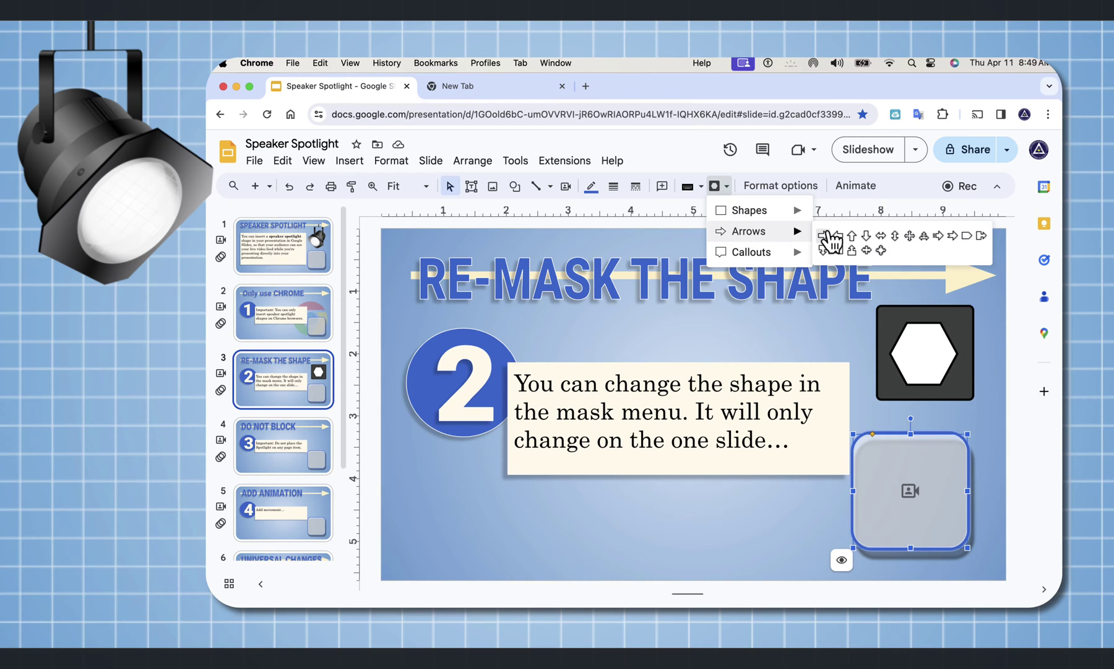
left_click(838, 236)
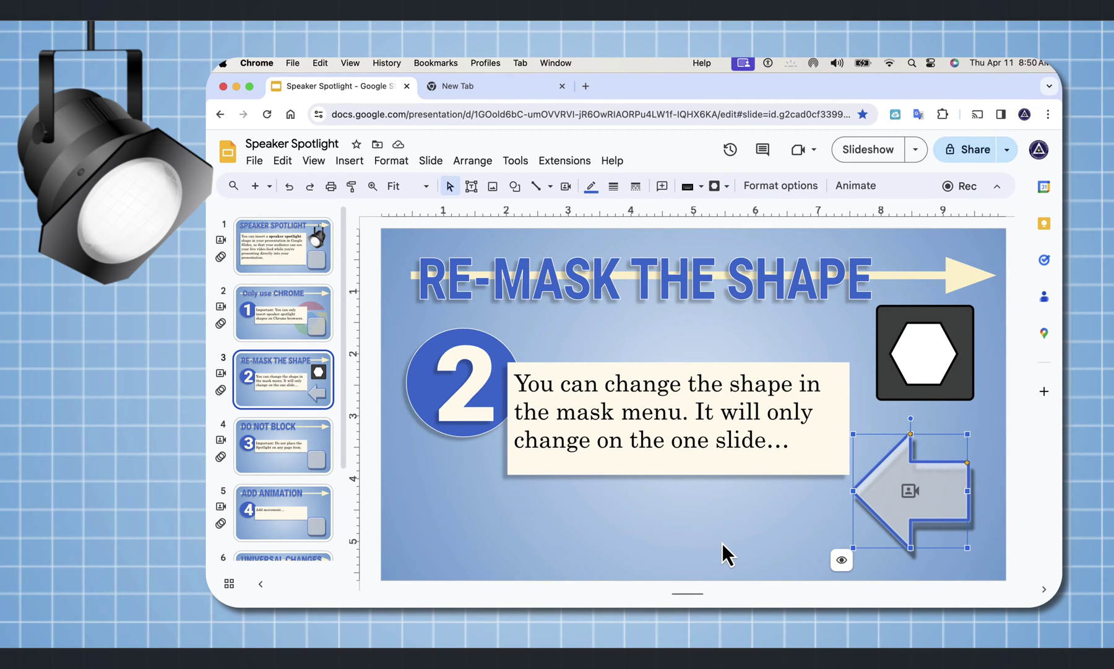
key("Page_Down")
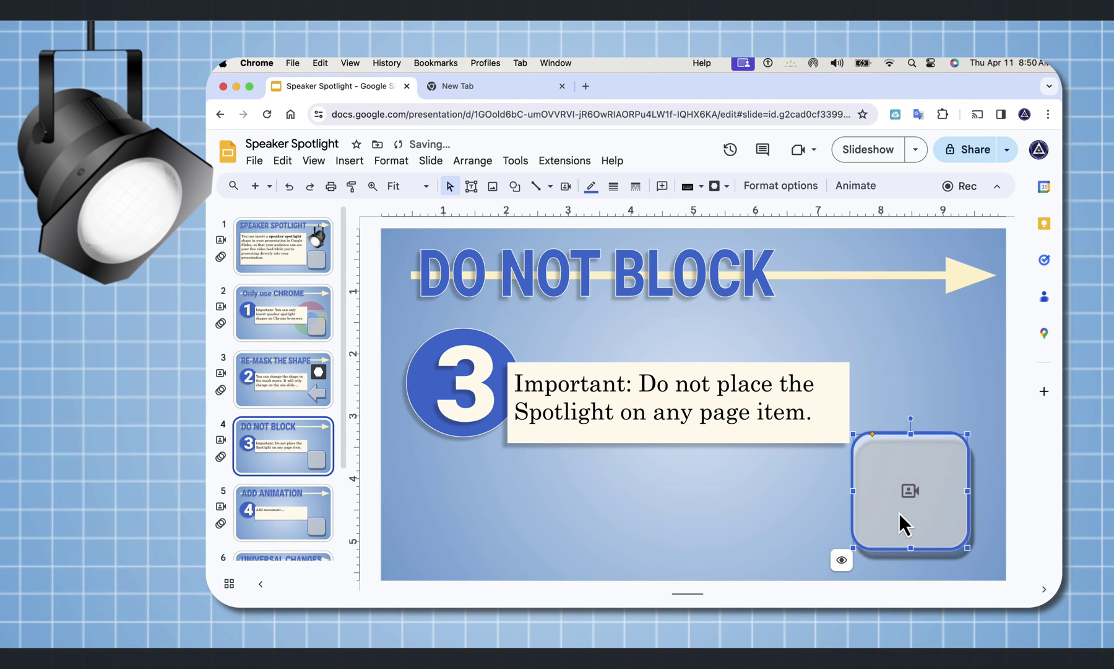
Step: Drag slide 4's spotlight over the Important text box, then select slide 5's spotlight
left_click_drag(904, 525, 656, 438)
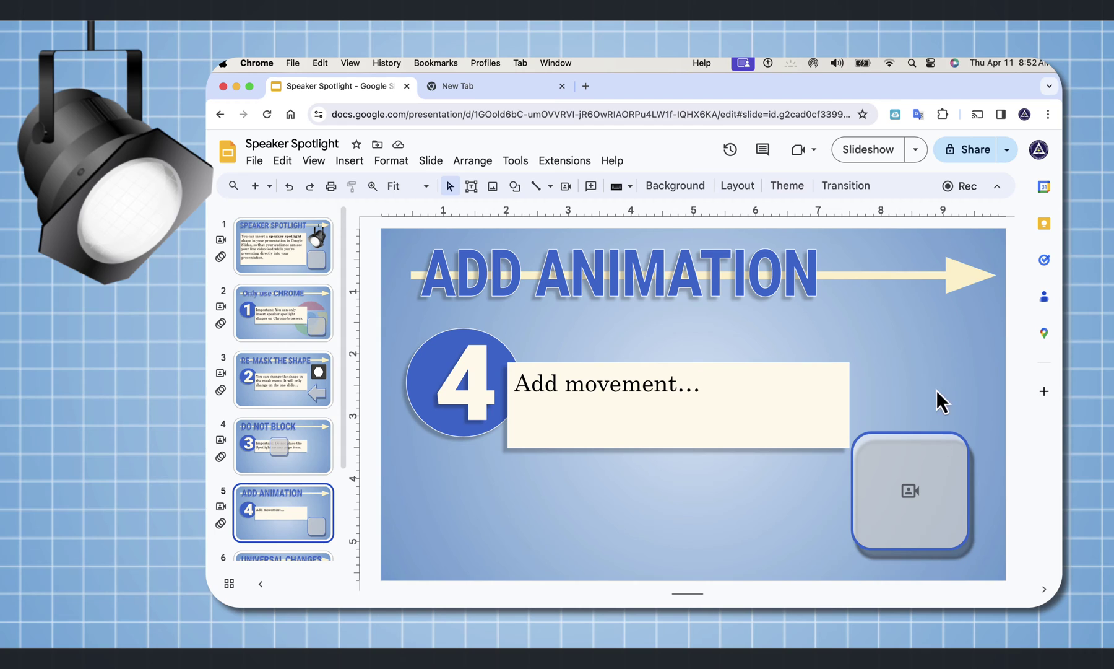
left_click(939, 489)
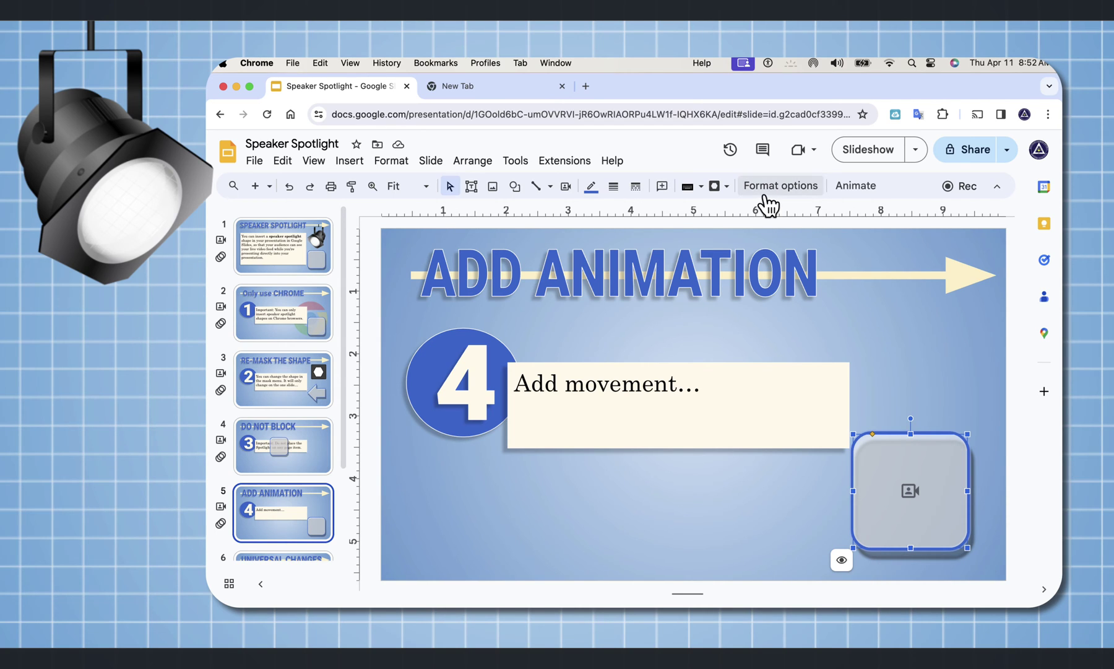
Step: Set slide 5's first animation to Fly in from right, After previous, and preview it
left_click(858, 186)
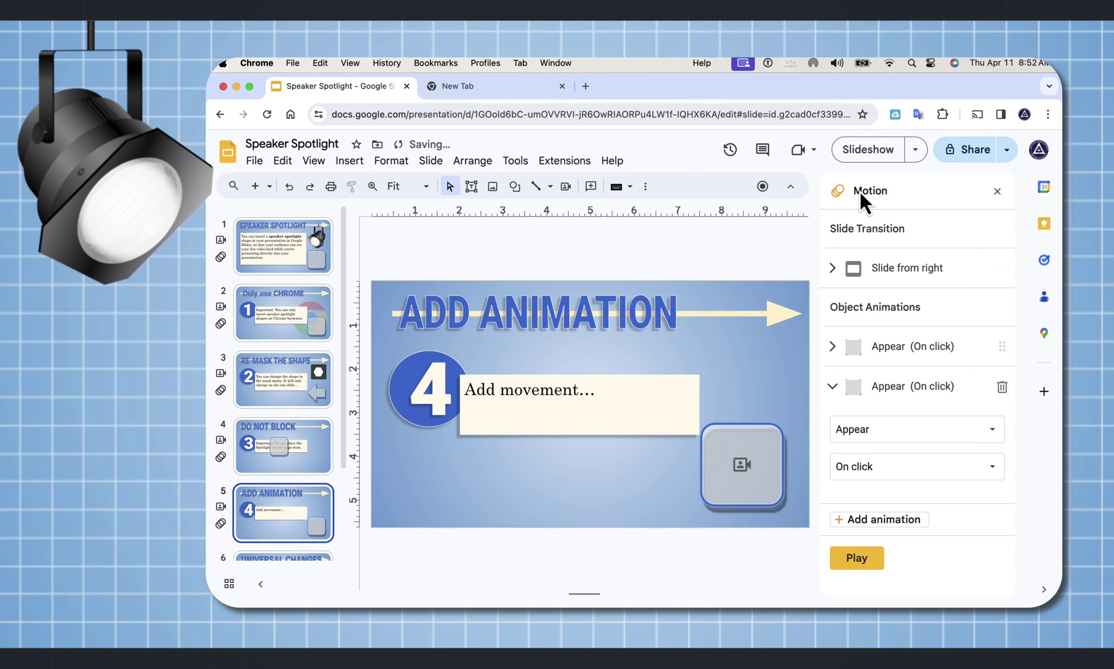
left_click(747, 478)
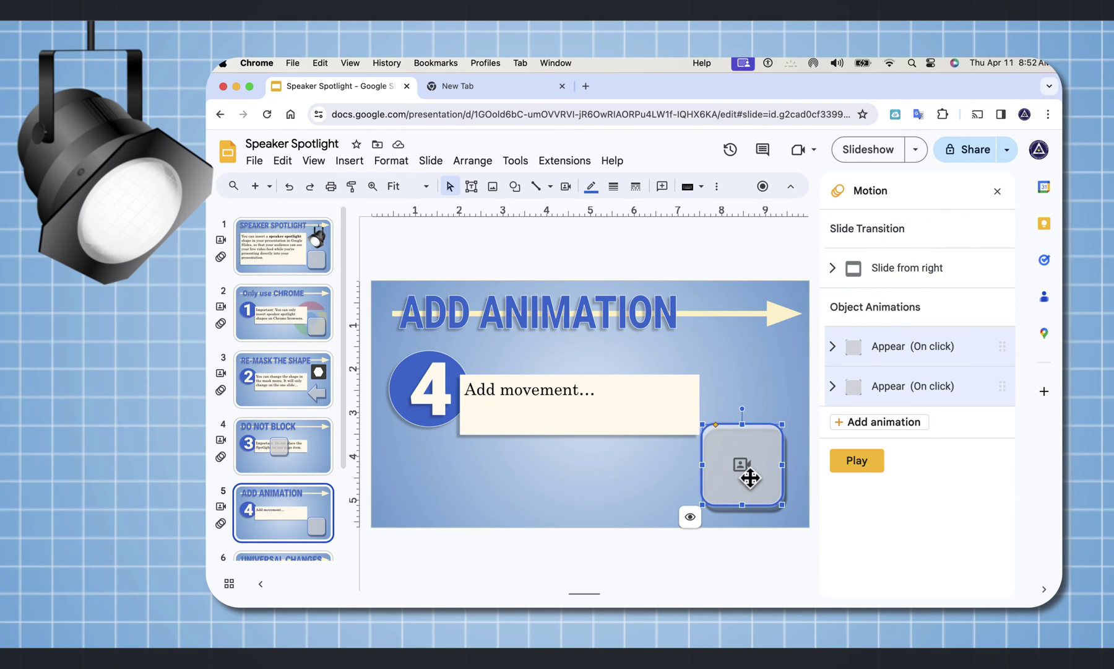
left_click(833, 346)
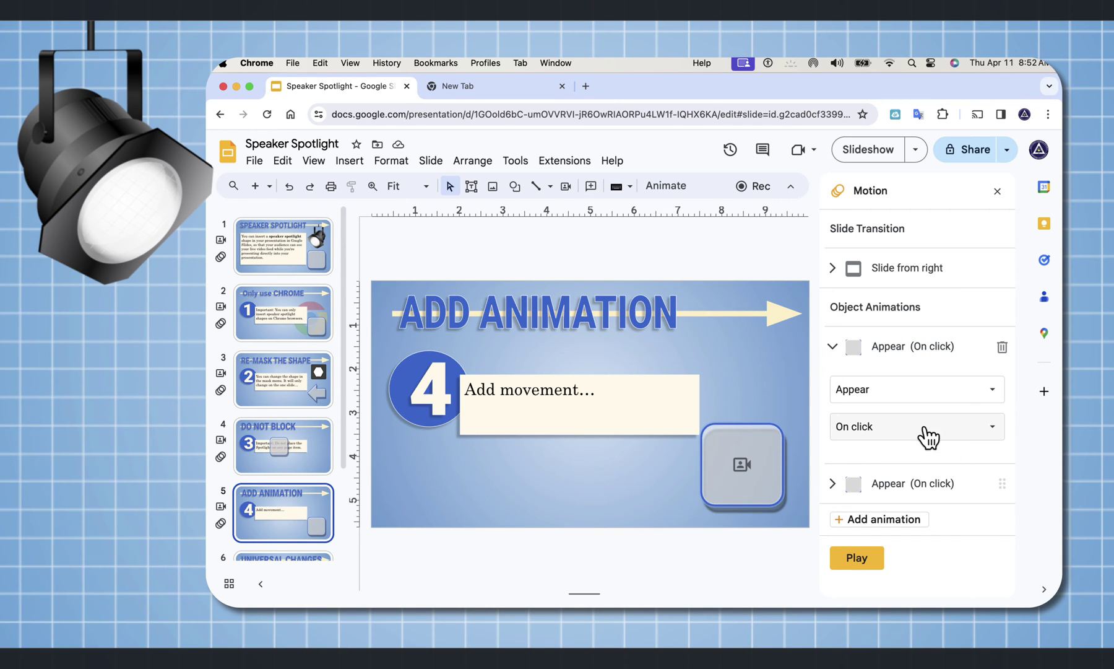
left_click(922, 390)
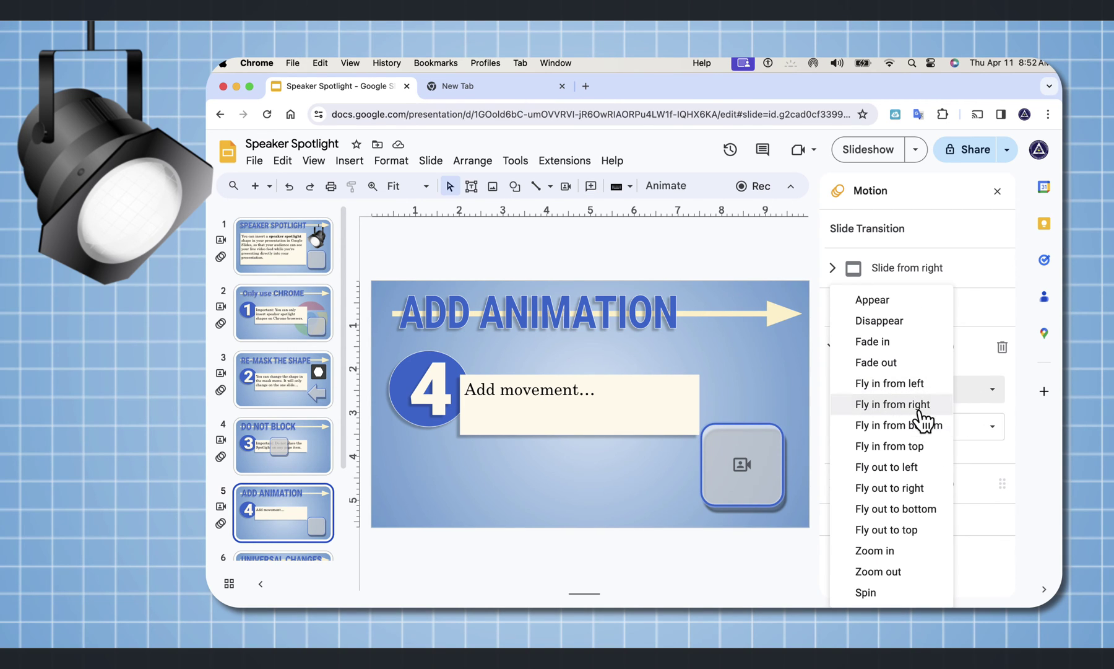
left_click(921, 405)
left_click(924, 429)
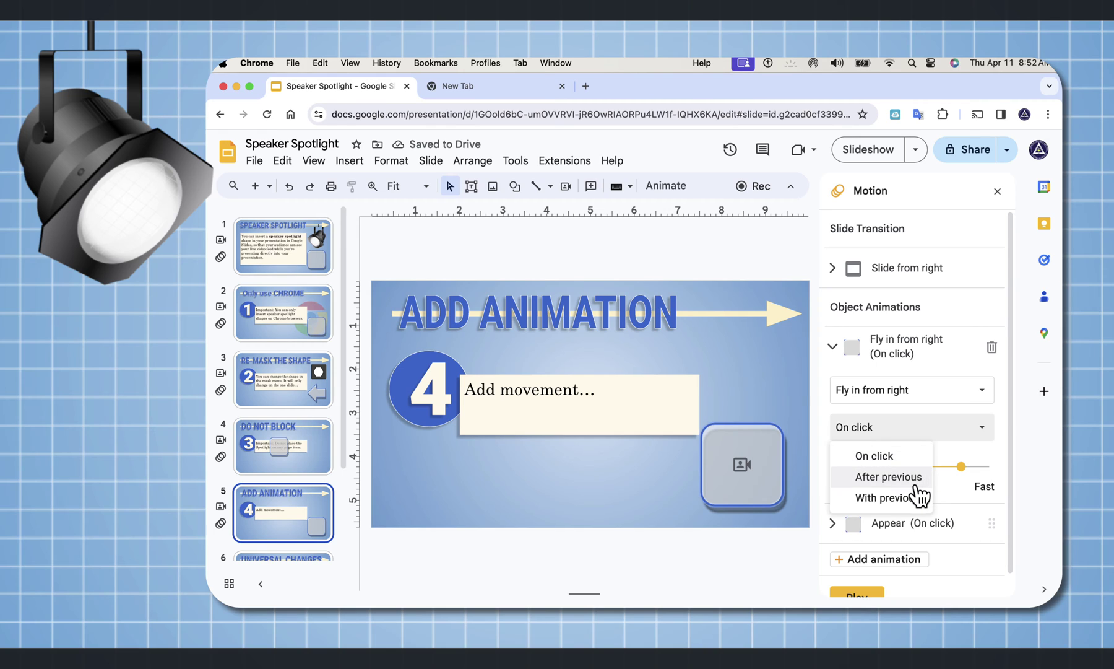
left_click(912, 484)
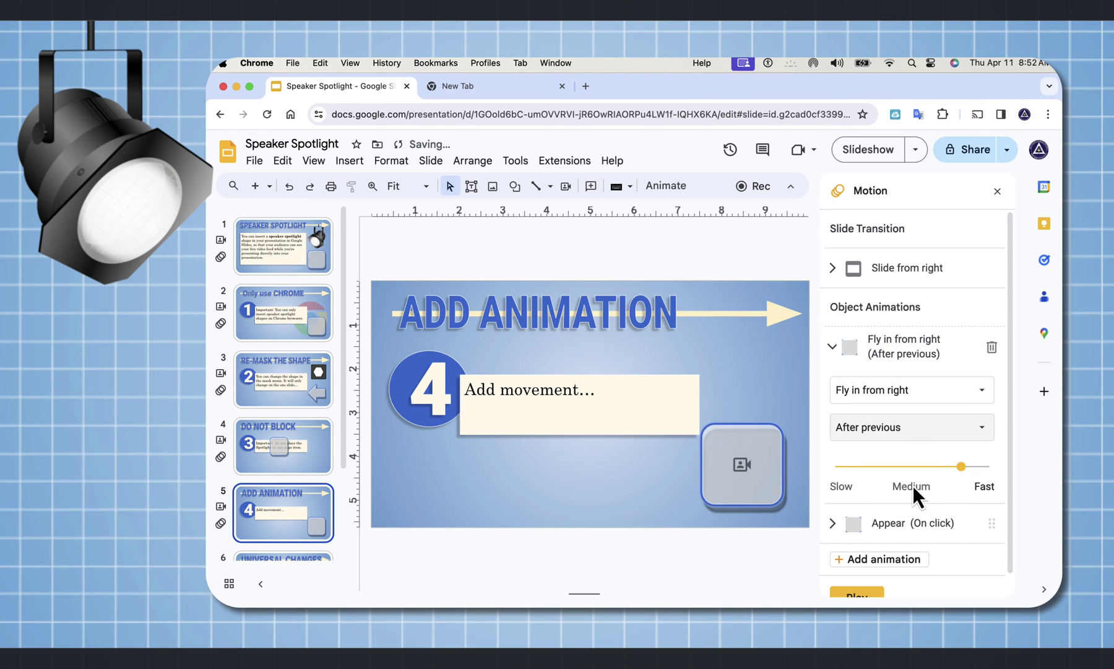
left_click(853, 588)
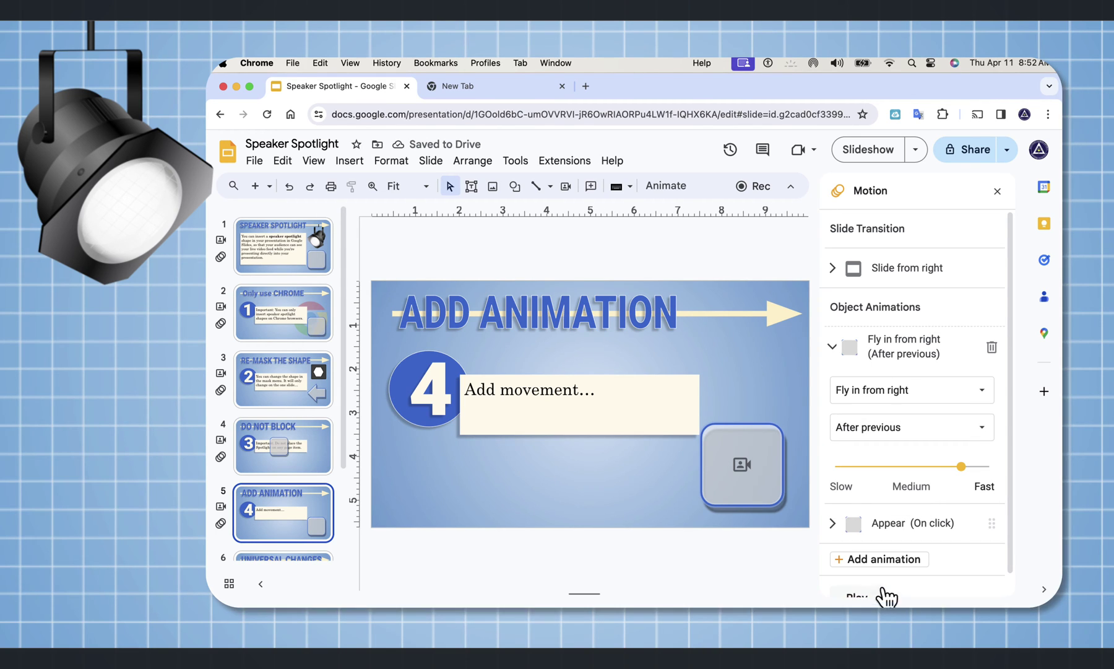
left_click(868, 588)
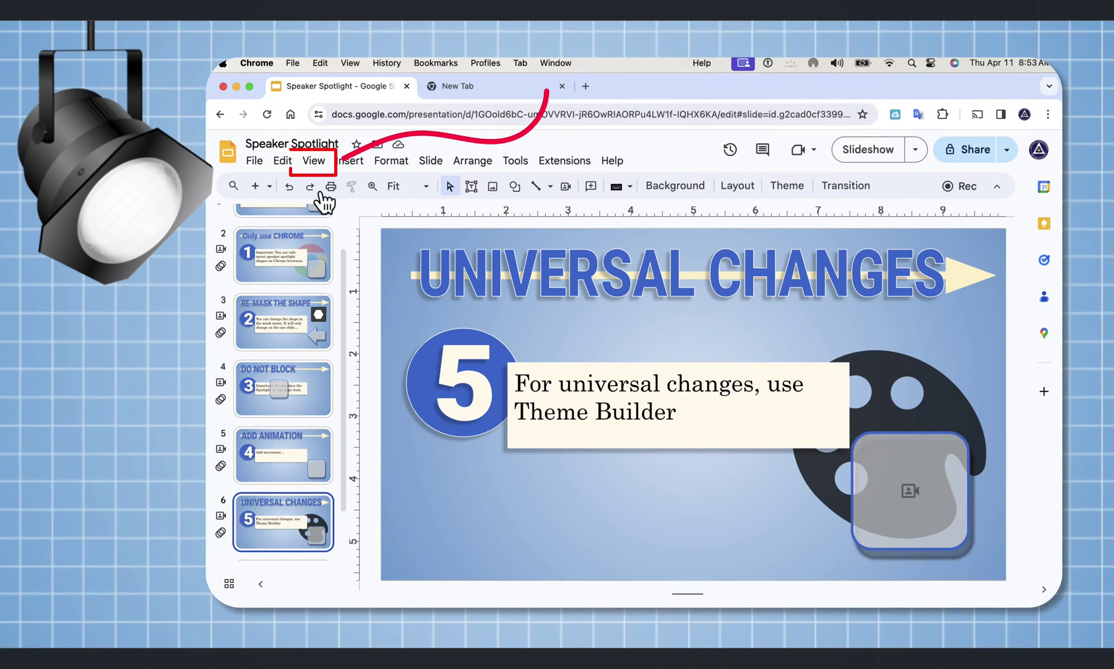
Step: Insert a speaker spotlight onto the Simple Light theme master in the theme builder
left_click(314, 161)
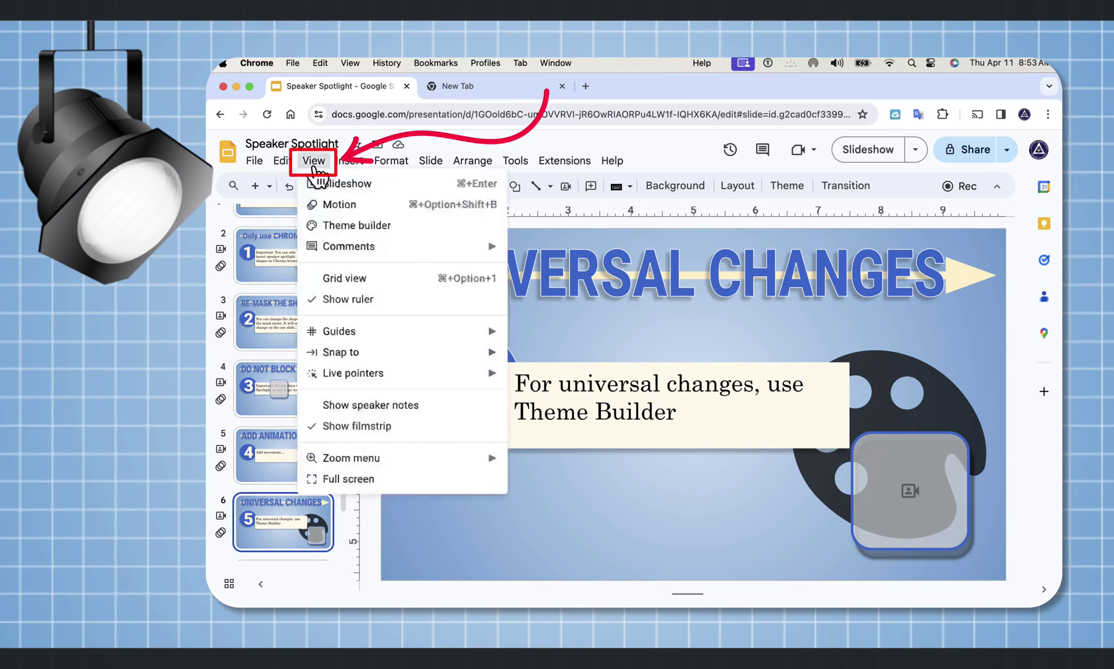
left_click(372, 232)
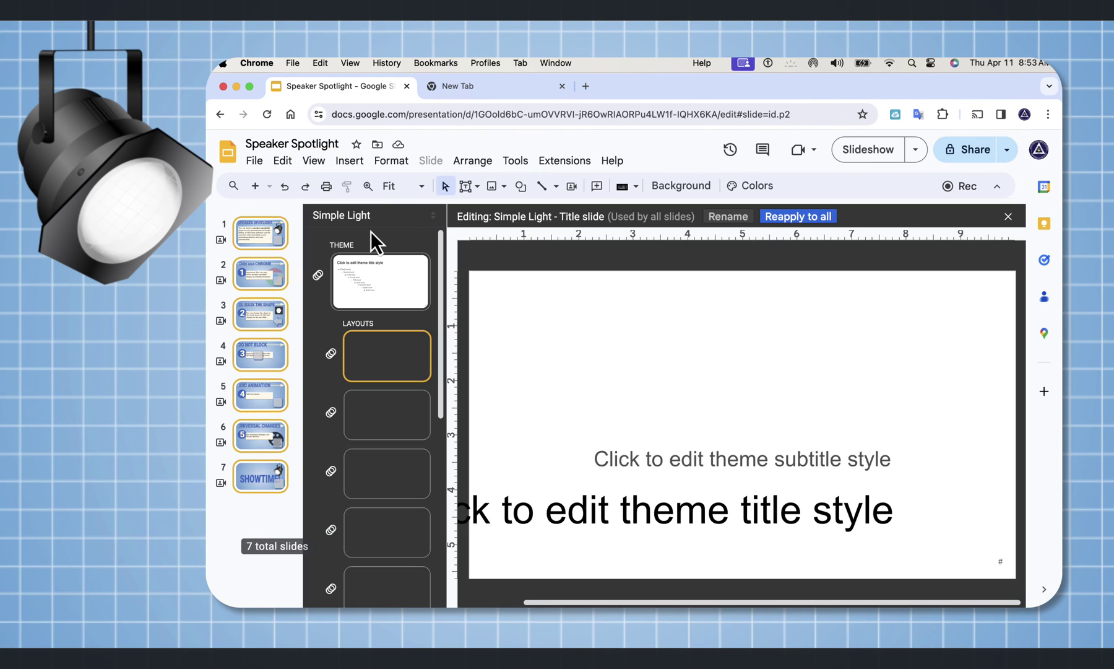
left_click(397, 287)
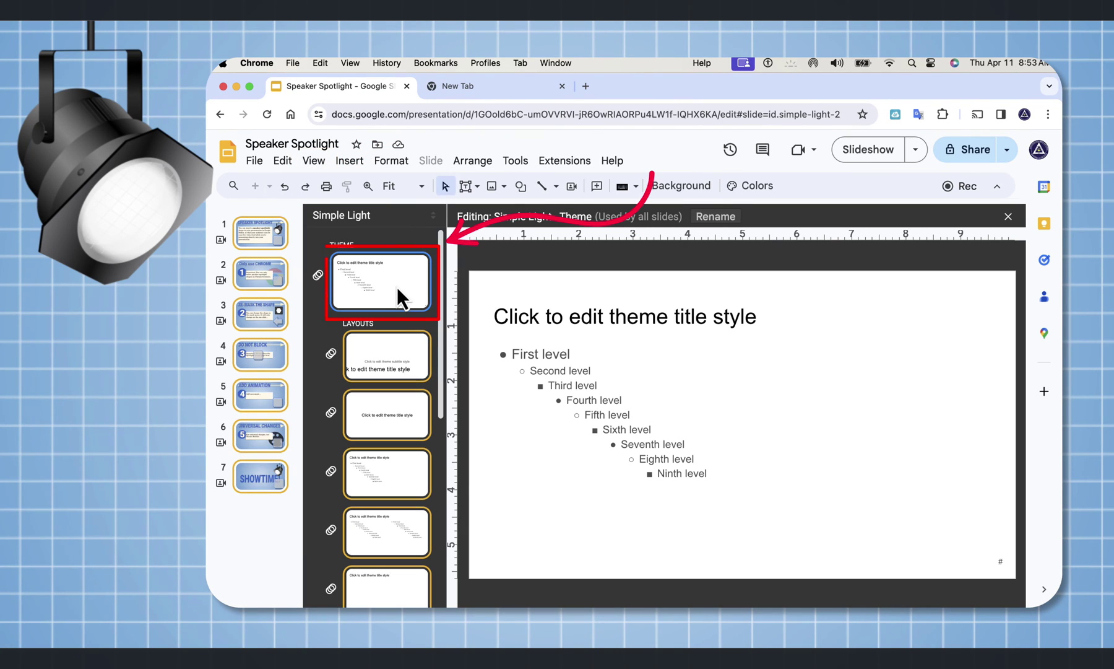
left_click(350, 162)
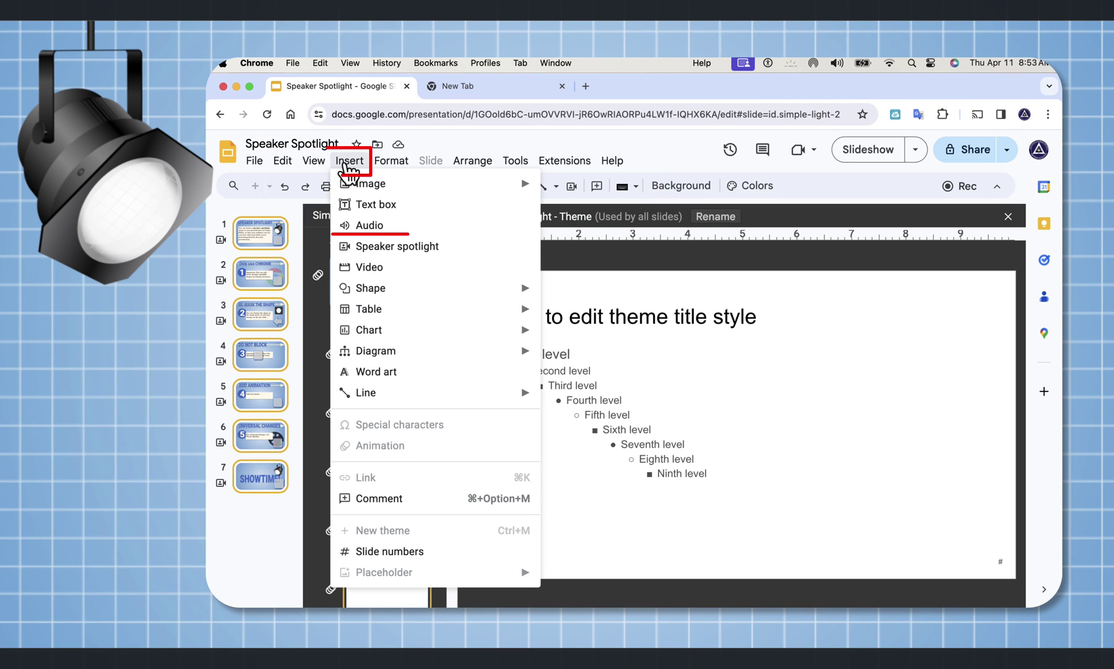
left_click(393, 255)
left_click(945, 338)
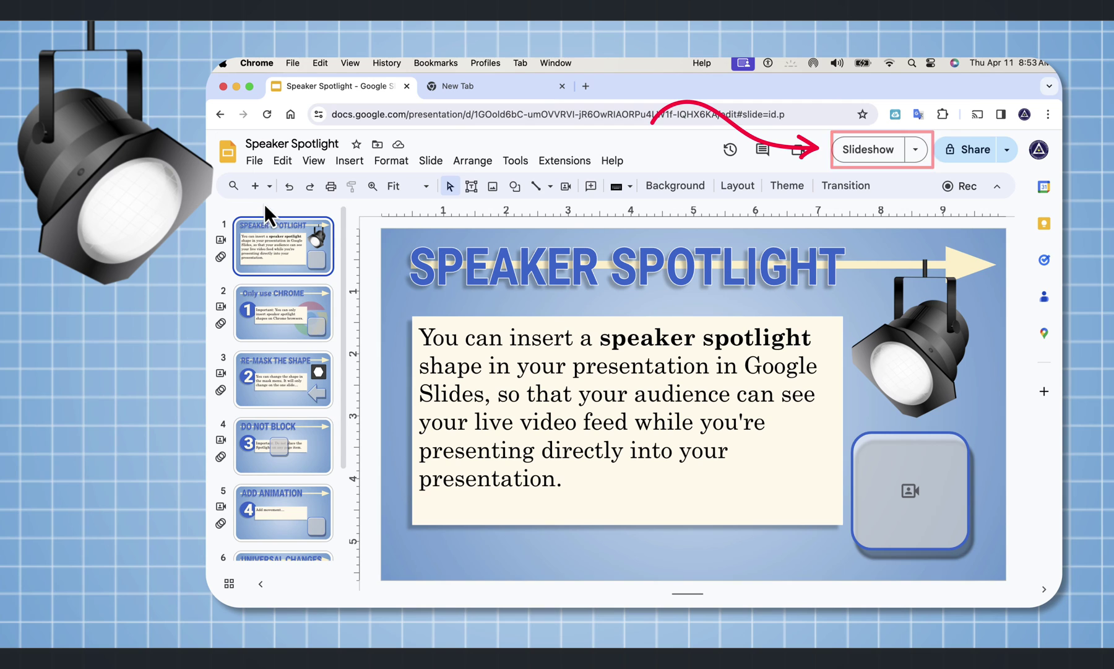
Step: Start the slideshow, triggering the camera prompt for speaker spotlight
left_click(861, 154)
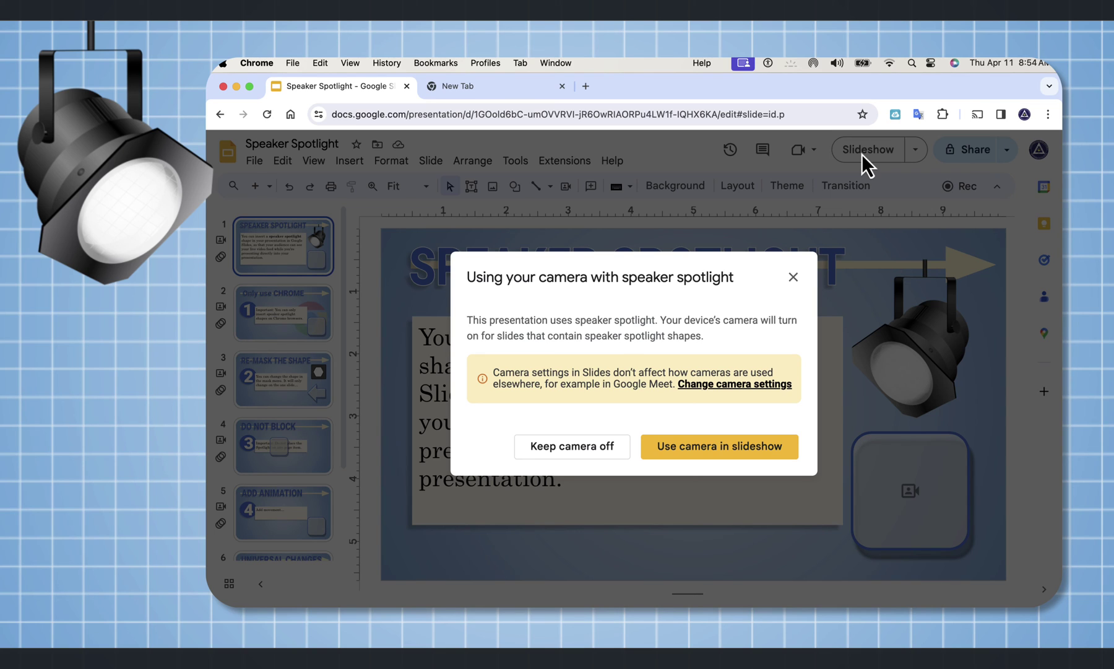
Step: Allow the camera in the slideshow so the live feed fills the spotlight, then advance to the next slide
left_click(724, 452)
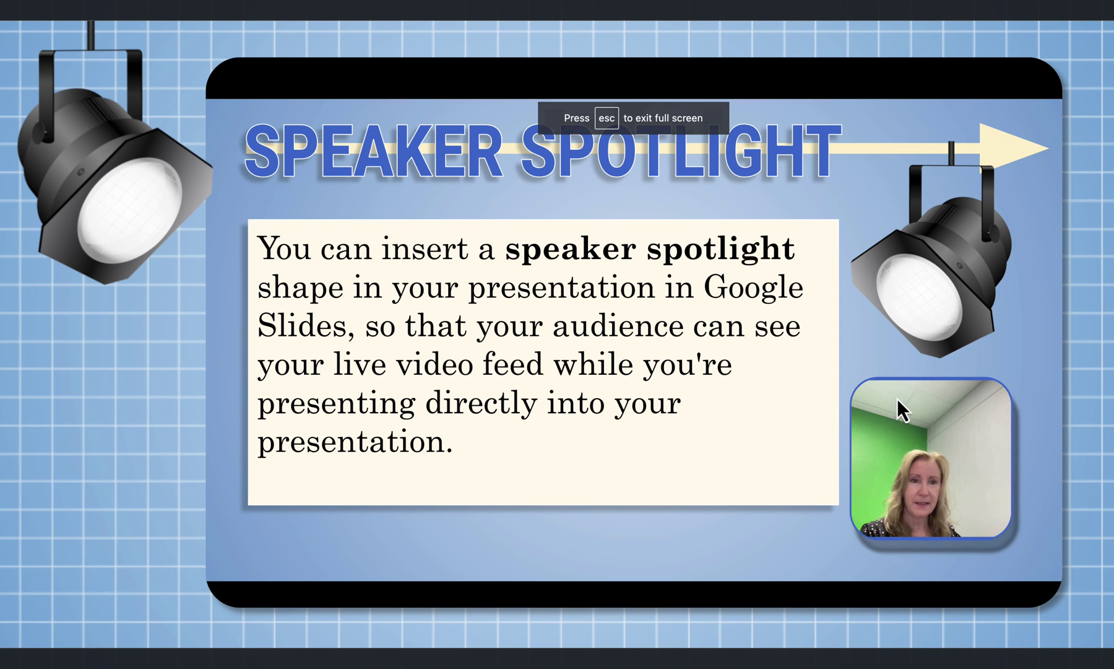
left_click(858, 484)
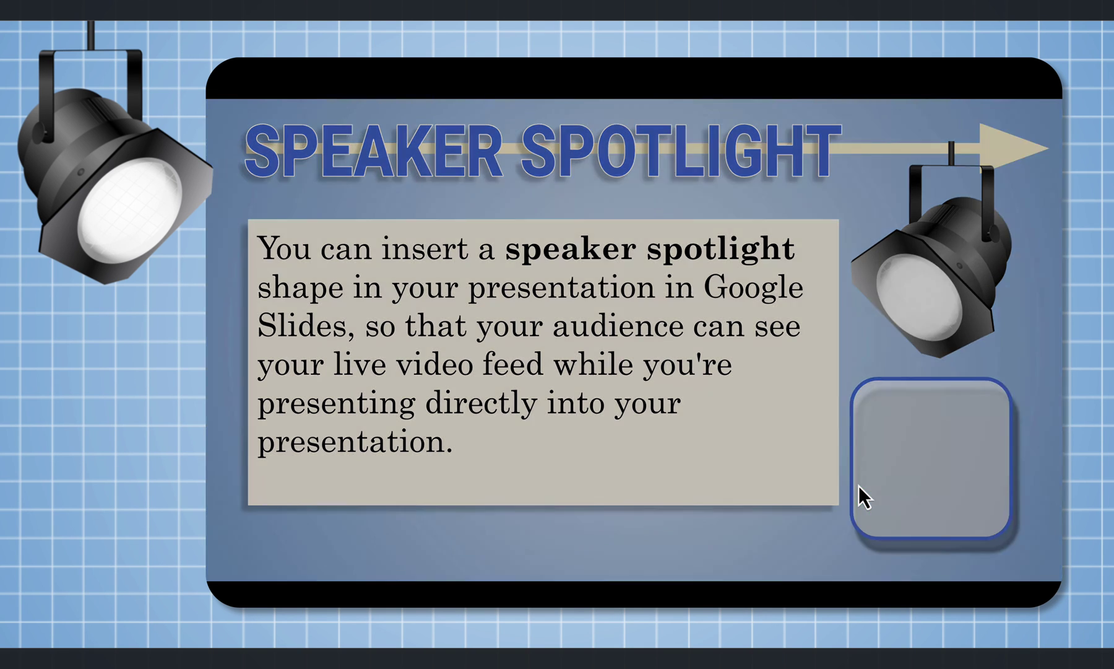